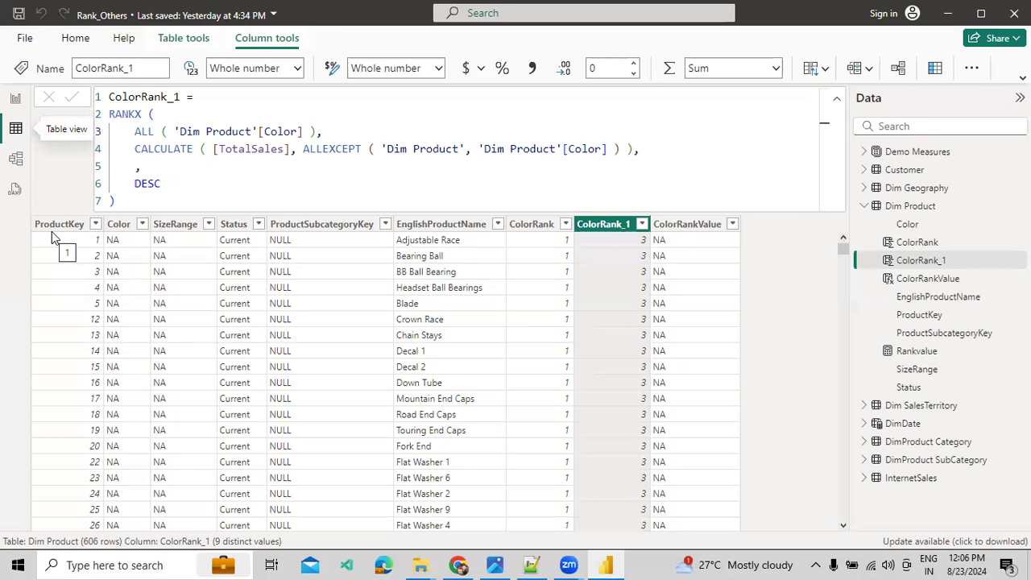
Step: Examine the ColorRank_1 column's RANKX formula and its distinct rank values in the Dim Product table
left_click(169, 168)
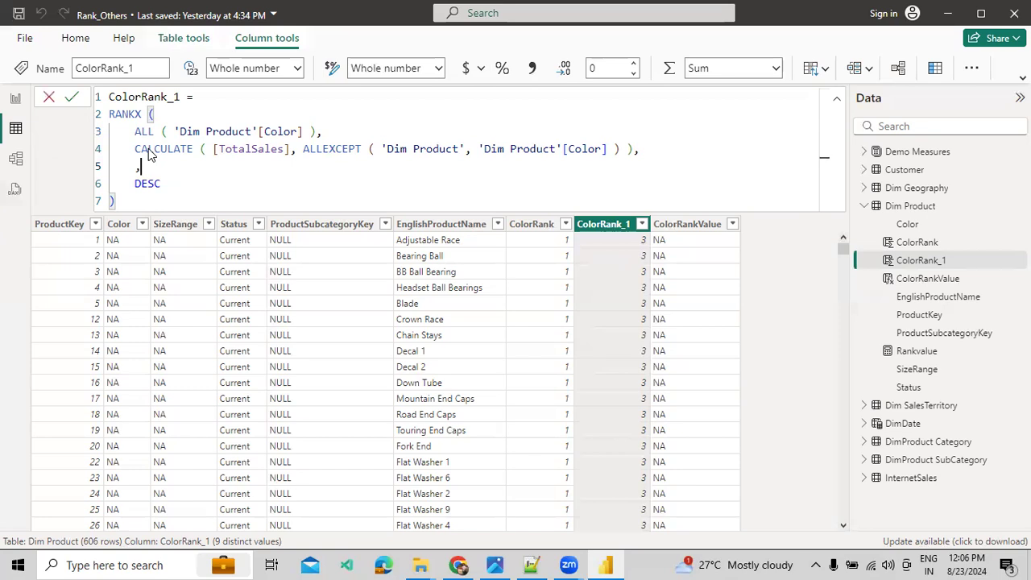
left_click(147, 149)
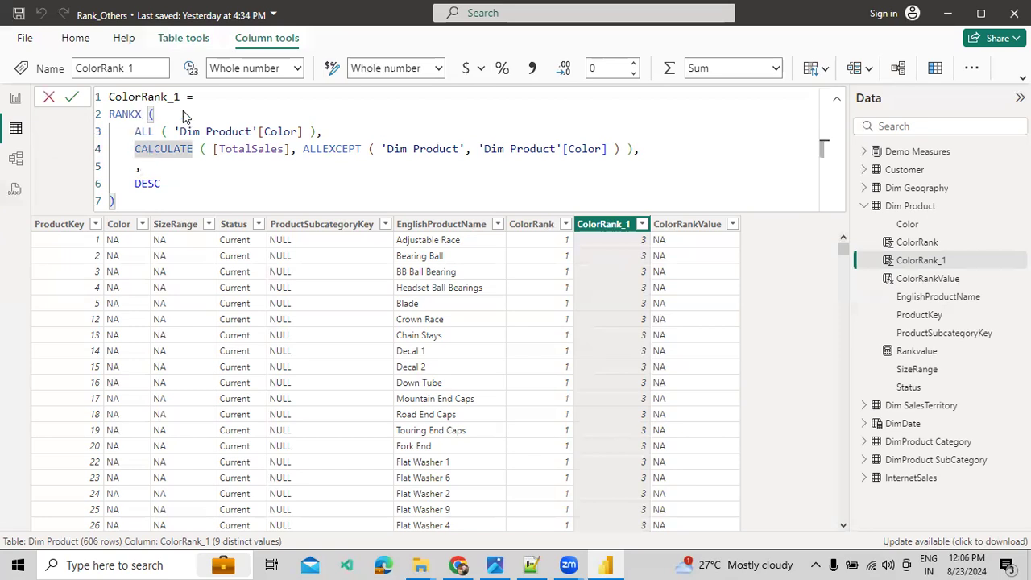
left_click_drag(182, 117, 238, 187)
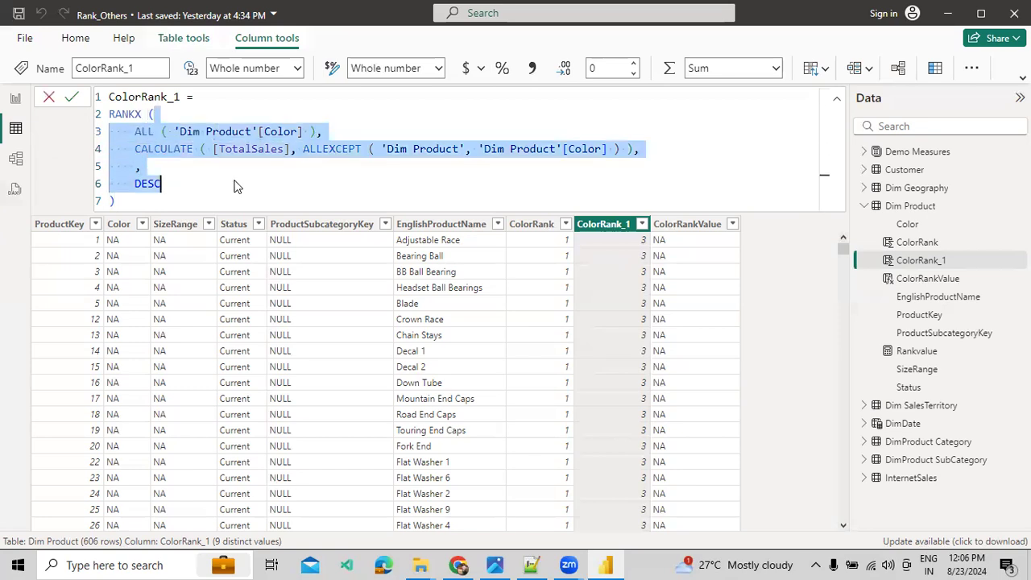
left_click(642, 224)
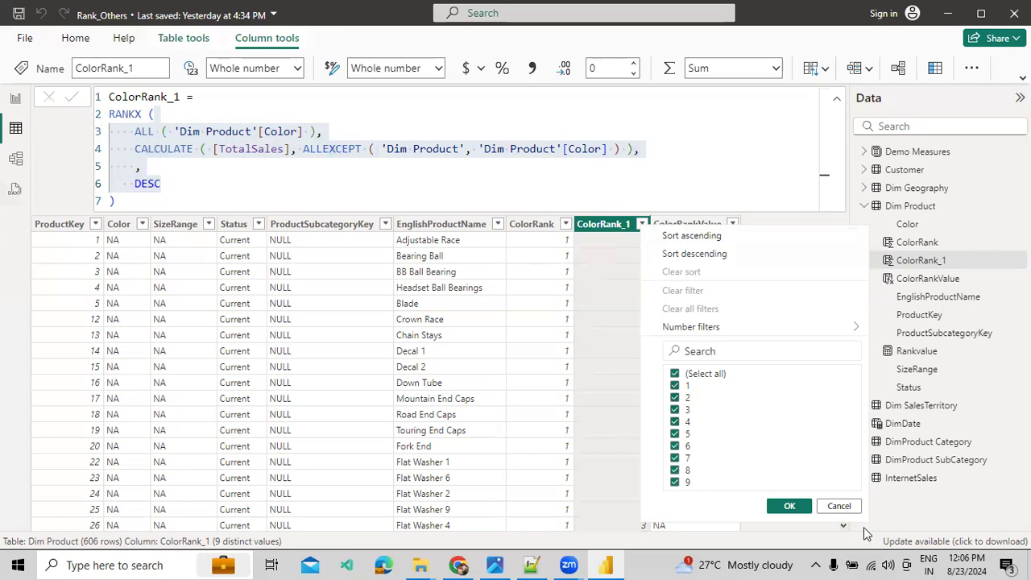
left_click(838, 506)
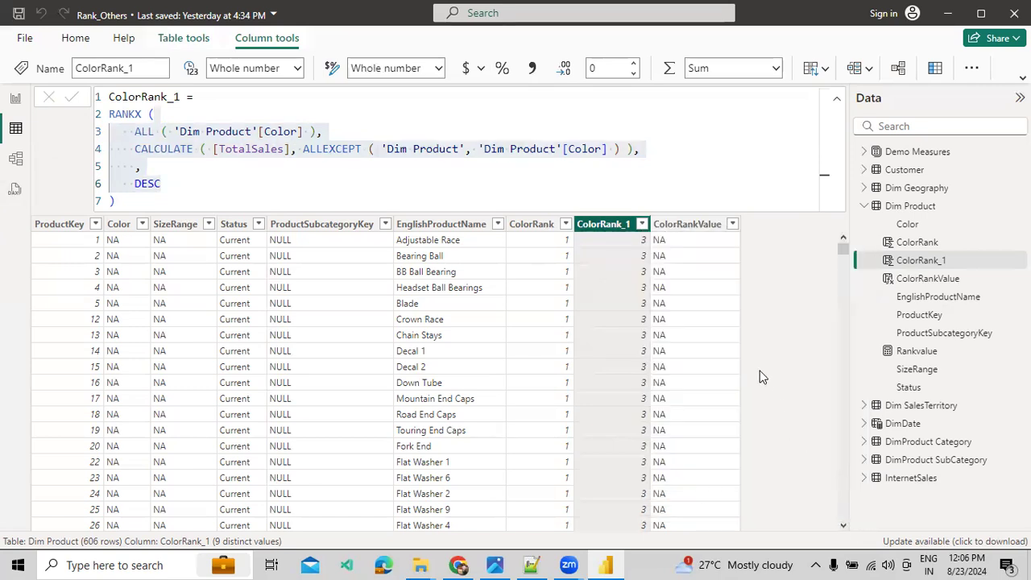
Step: Examine the ColorRankValue column's IF formula, from the rank condition to the "Others" fallback, and review its distinct values
left_click(732, 314)
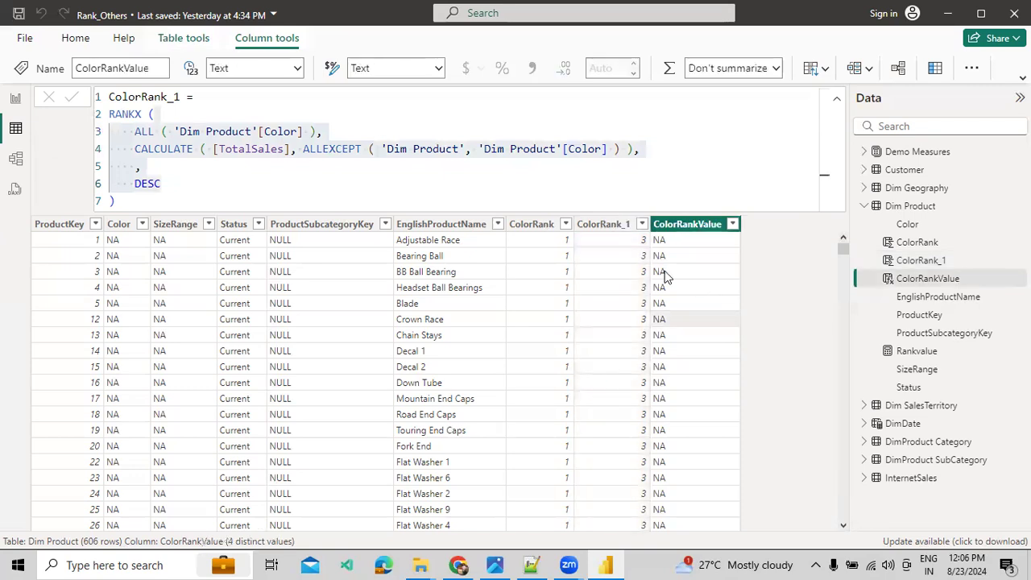
double_click(149, 131)
double_click(255, 132)
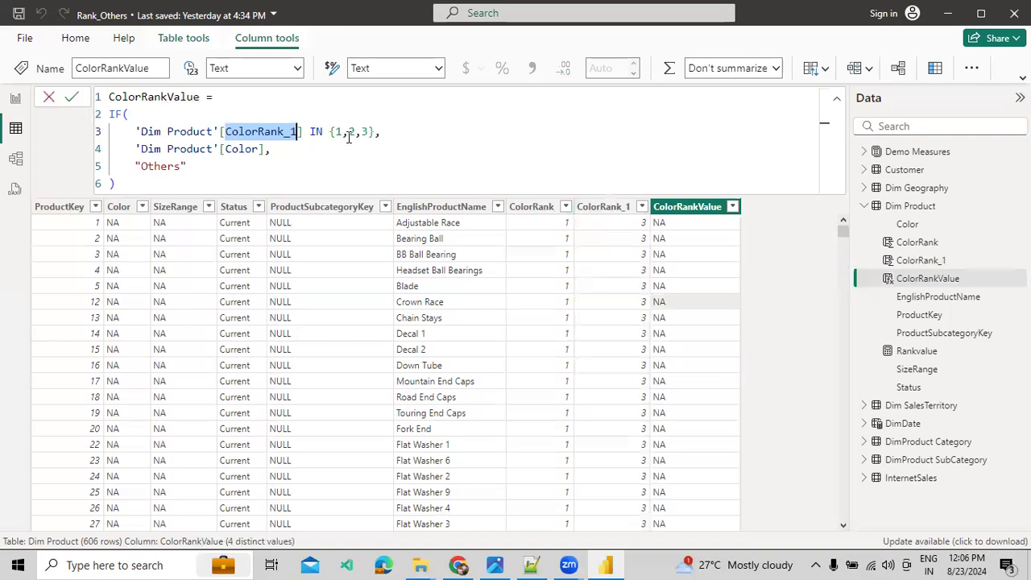
left_click_drag(271, 149, 147, 149)
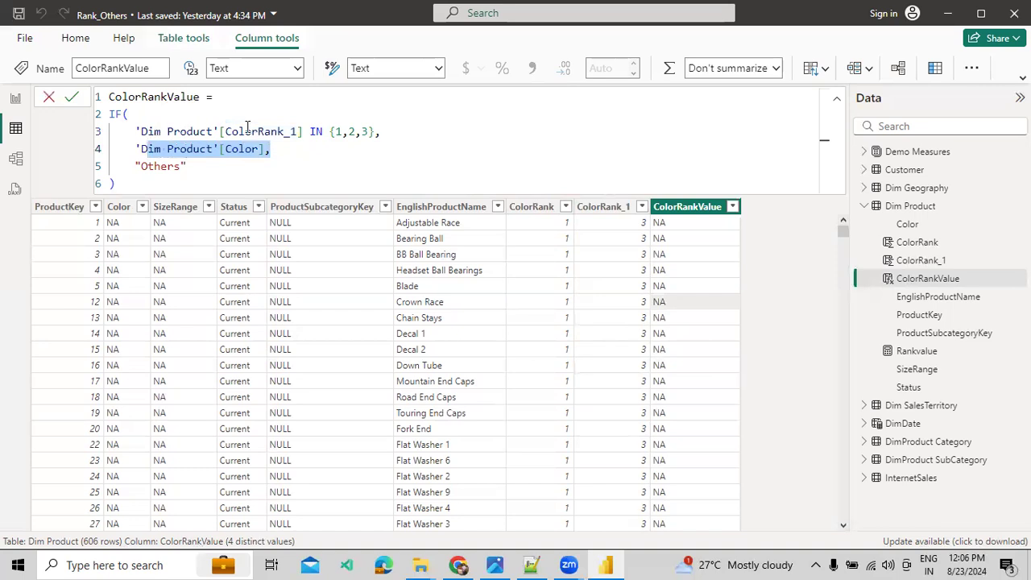
double_click(182, 169)
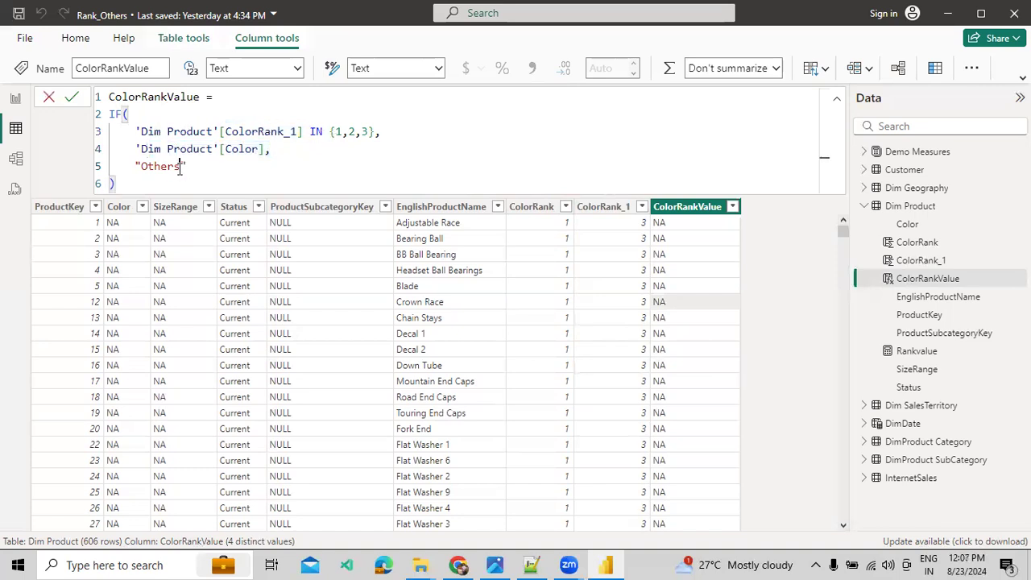
left_click(731, 208)
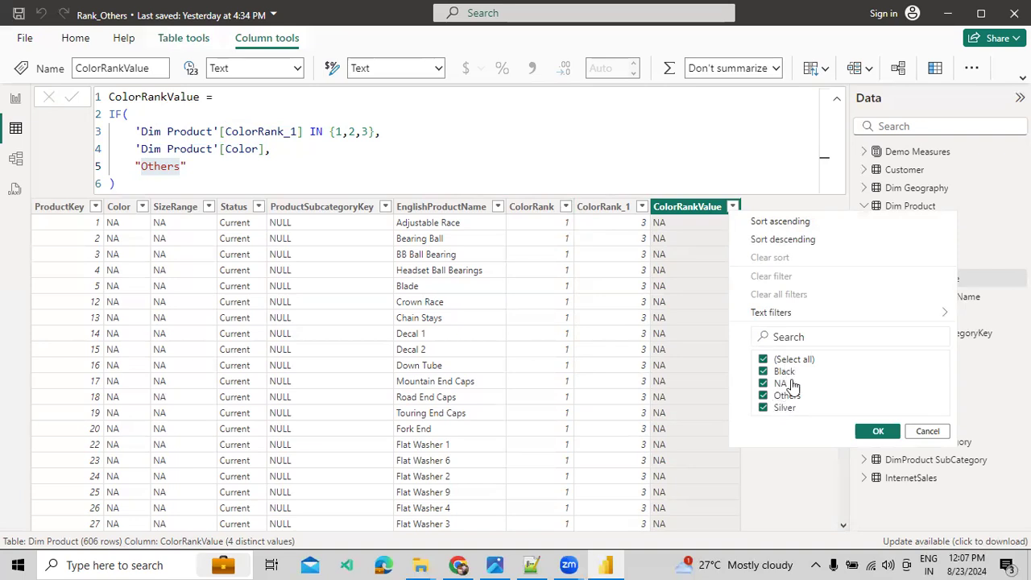
left_click(919, 436)
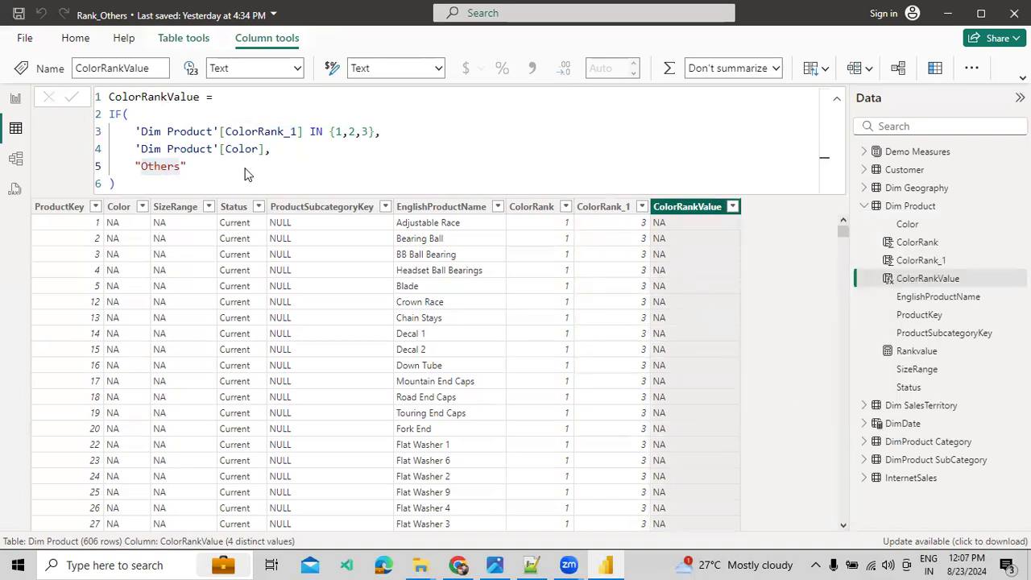
Step: Compare the Demo report page's ColorRankValue table visual with the Color and ColorRankValue columns of the Dim Product data
left_click(14, 100)
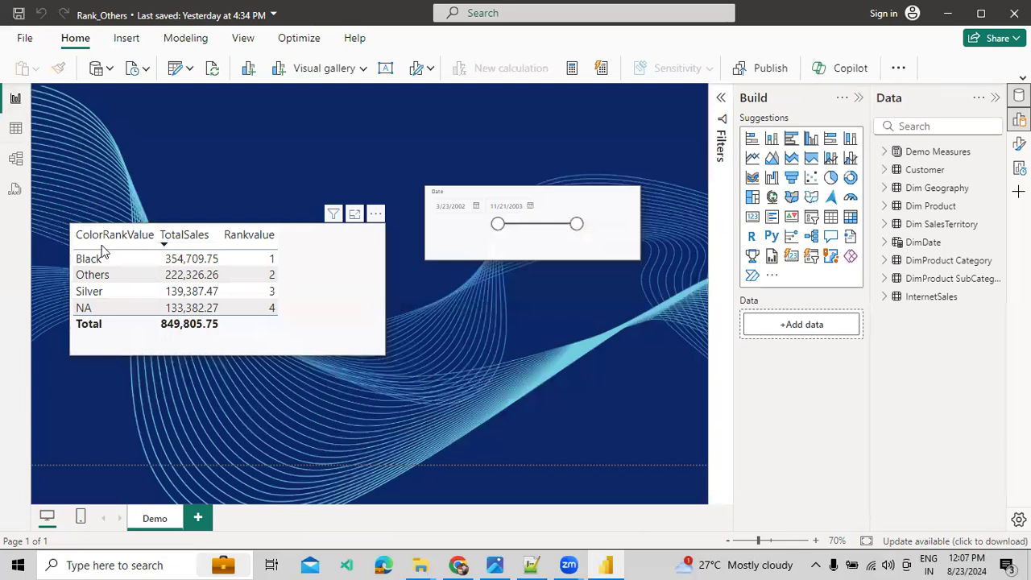
left_click(349, 311)
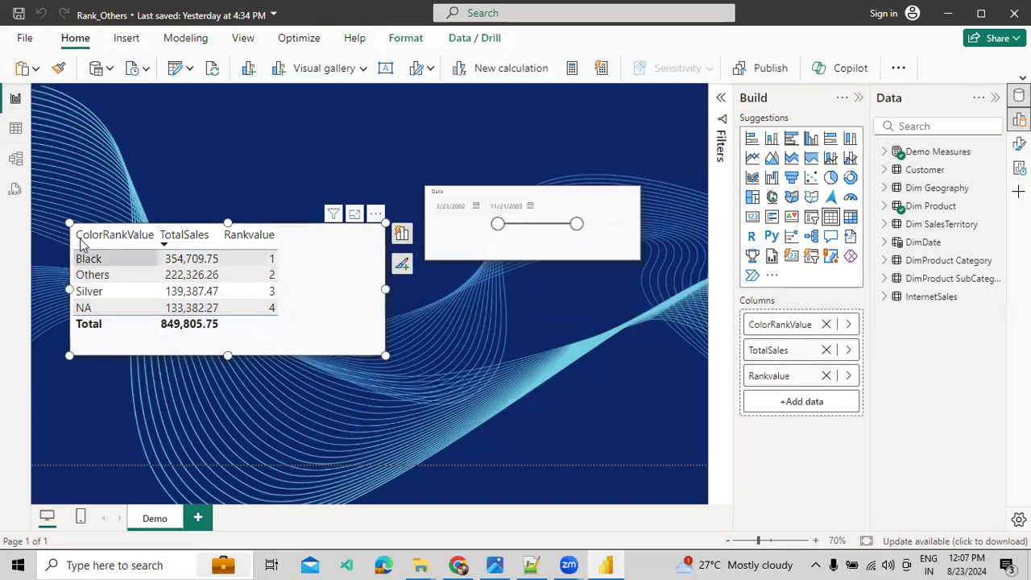
left_click(15, 131)
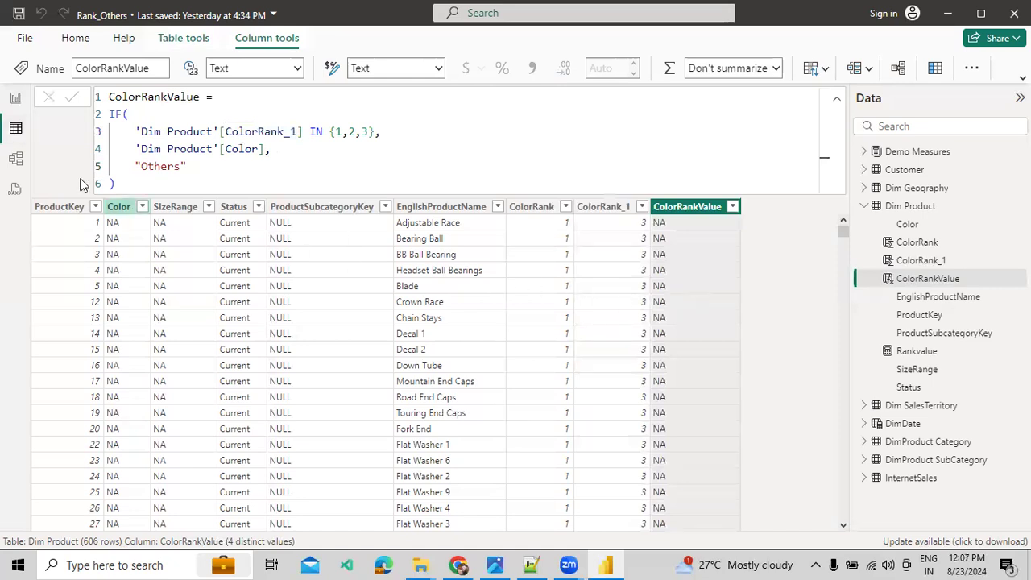
left_click(15, 100)
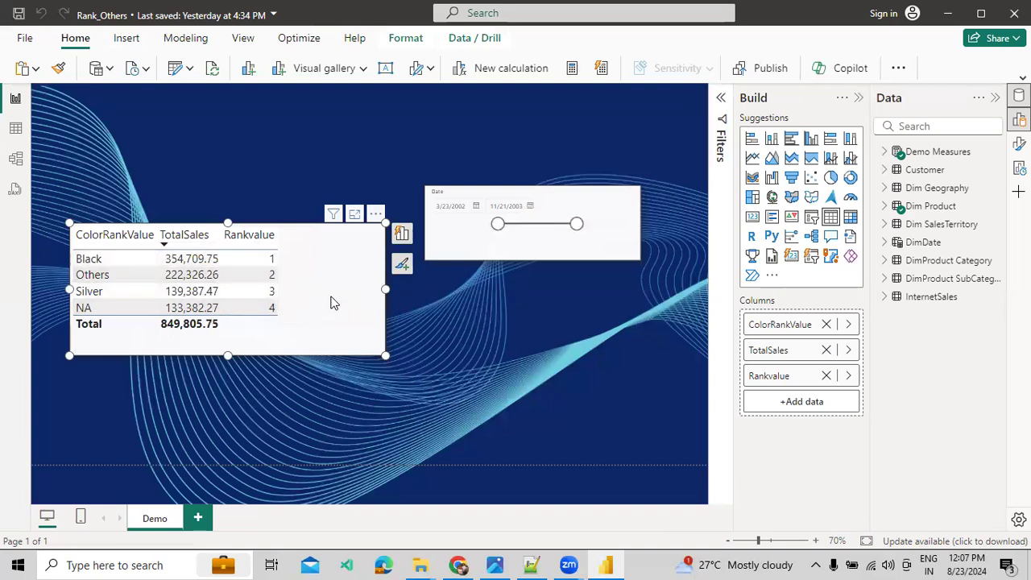
Step: Inspect the full DAX formula of the Rankvalue measure in Dim Product at an enlarged text size
left_click(885, 152)
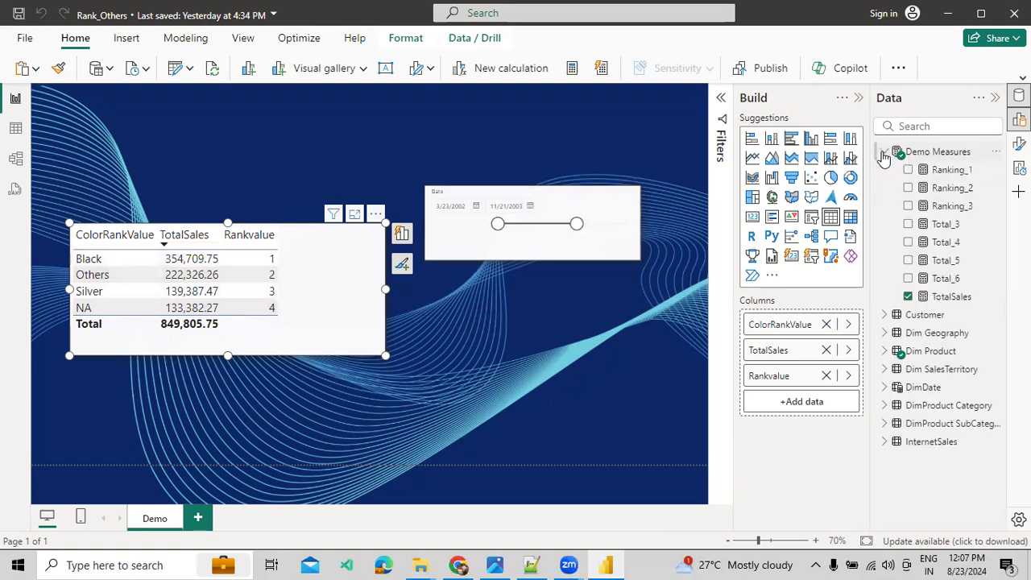
left_click(883, 352)
left_click(952, 496)
left_click(721, 106)
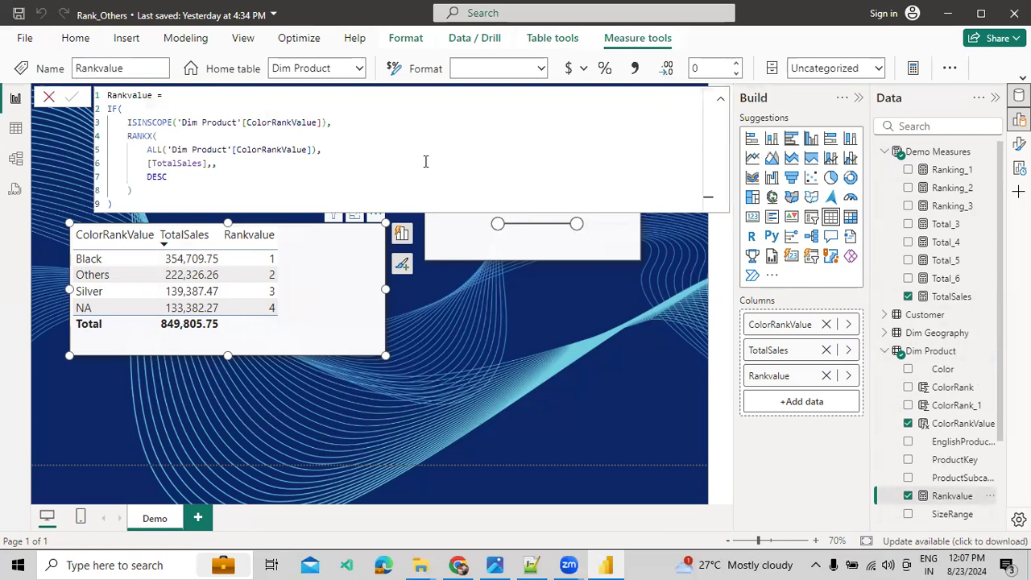
scroll(425, 161, "up", 2, "ctrl")
scroll(403, 177, "up", 1, "ctrl")
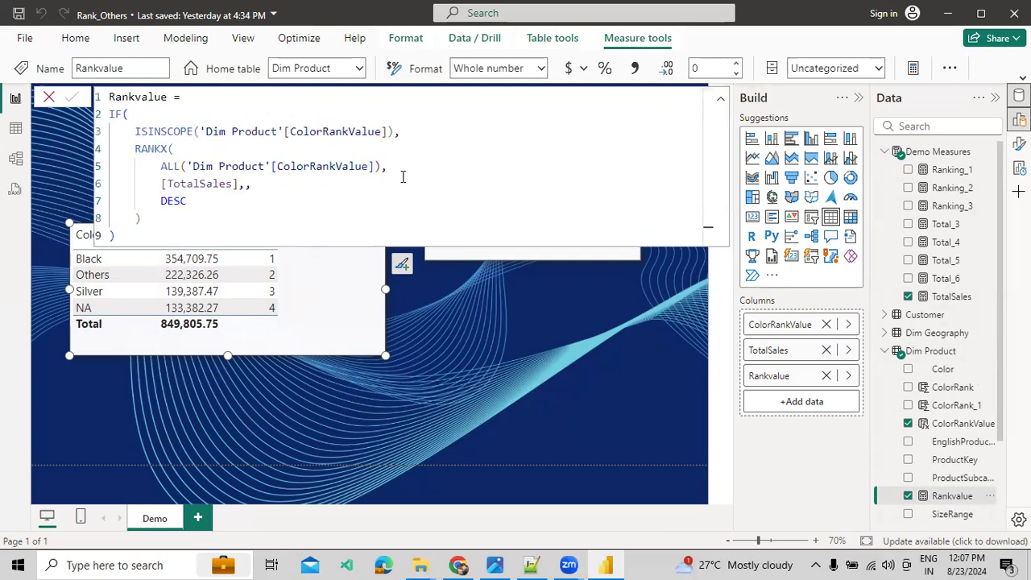
left_click(717, 107)
Step: Set the Date slicer's range to 1/28/2001 through 5/8/2004 and shift the slicer slightly away from the table visual
left_click_drag(507, 228, 564, 225)
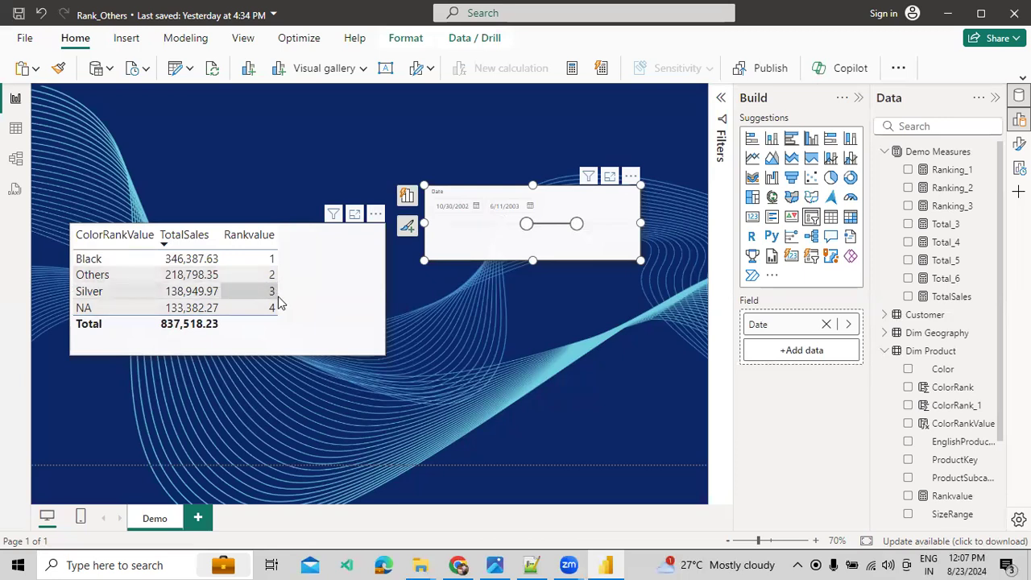
left_click_drag(526, 223, 440, 233)
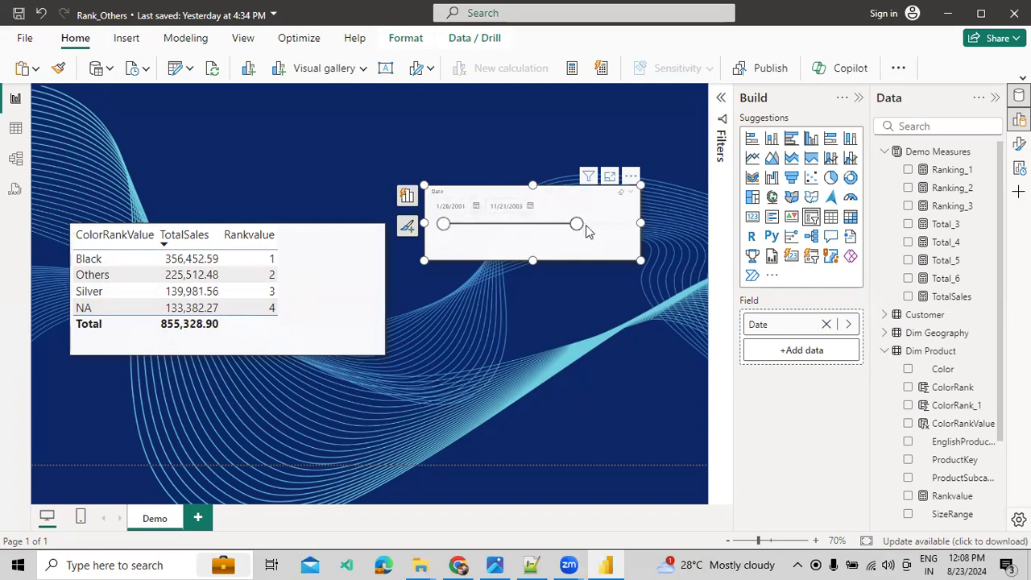
left_click_drag(576, 224, 599, 229)
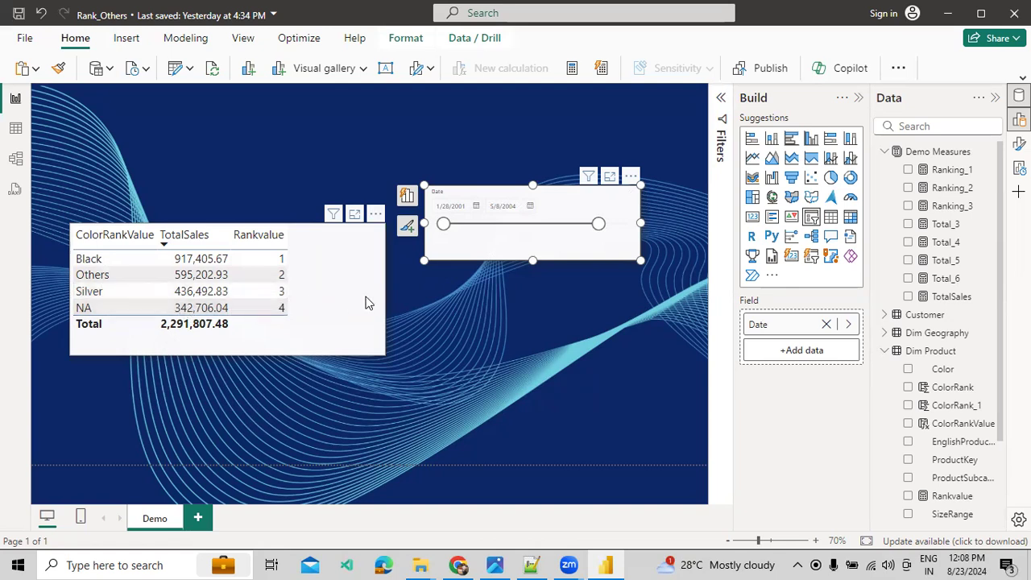
left_click_drag(473, 235, 486, 235)
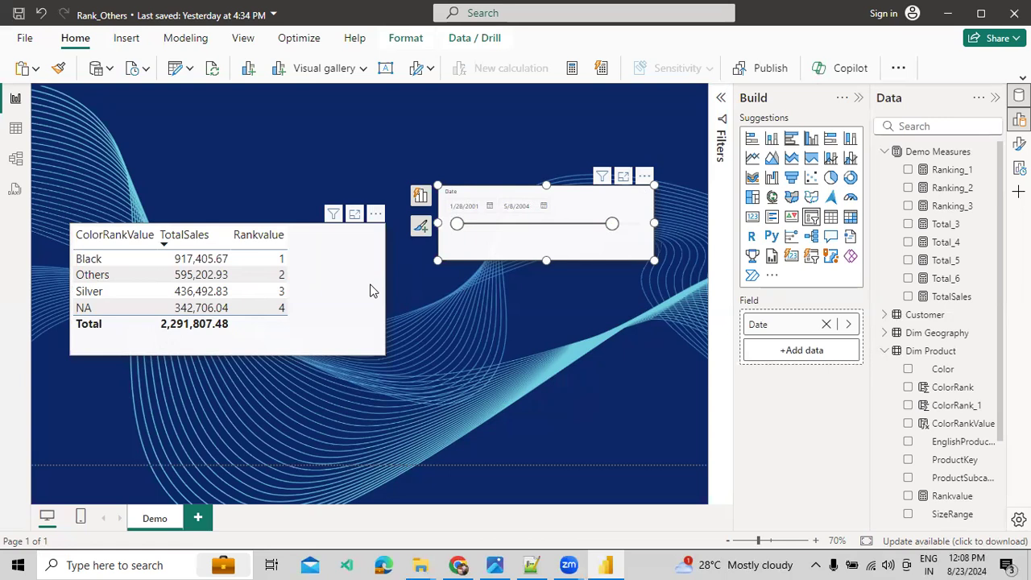
Step: Recheck the ColorRankValue formula in the Dim Product data, return to the report, and bring up the CourseData.PNG image
left_click(15, 128)
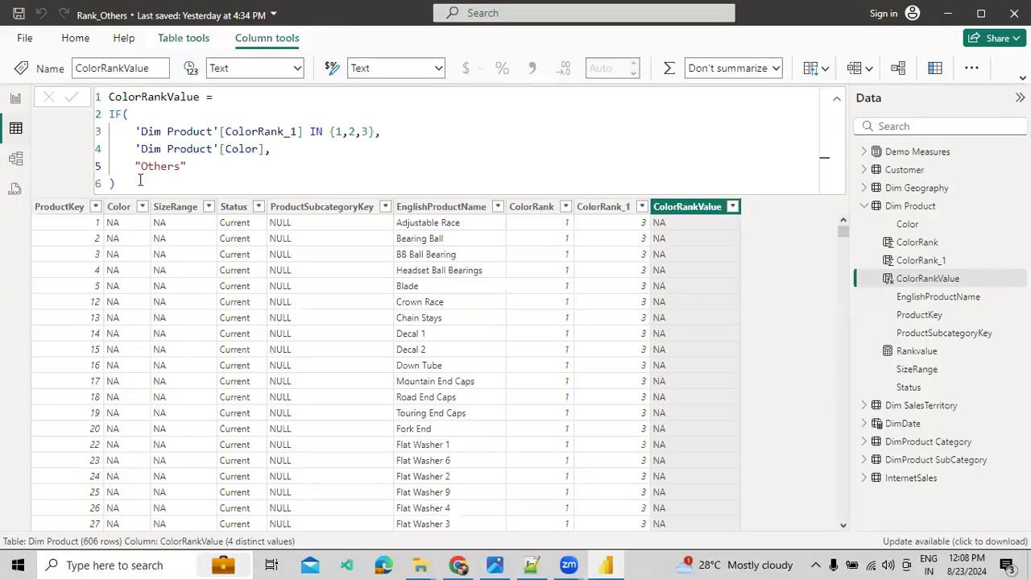
left_click(16, 97)
left_click(497, 563)
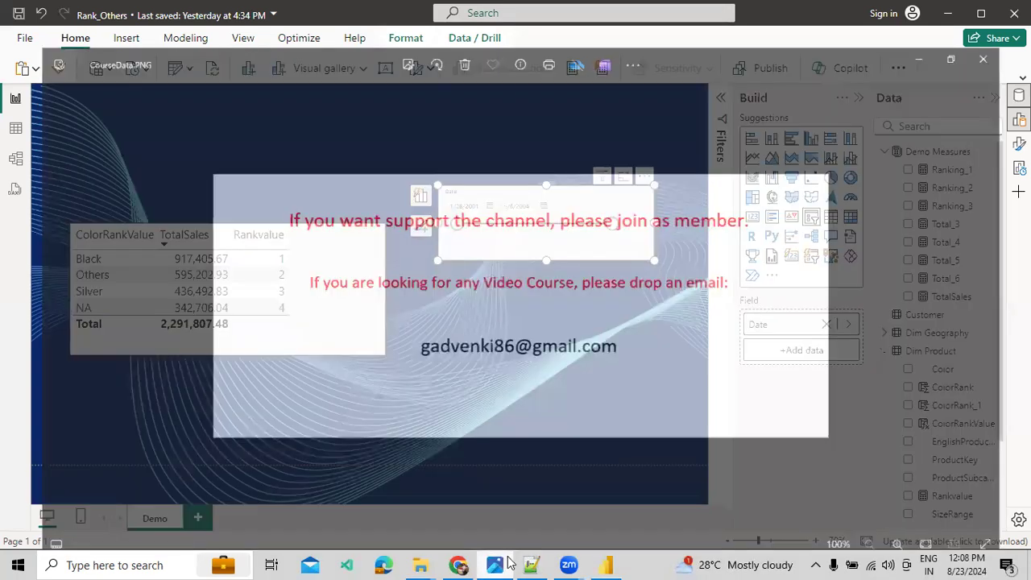